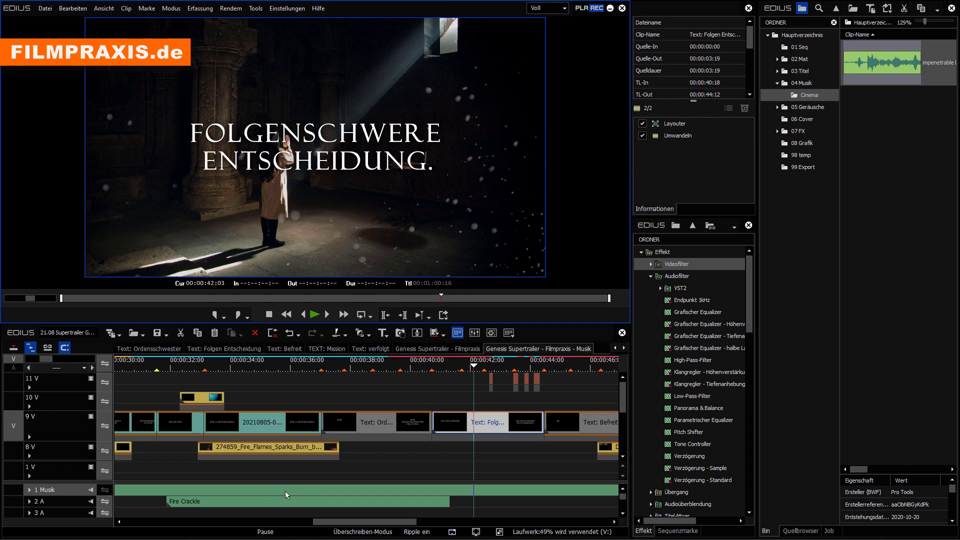
Step: Move the timeline cursor to 00:00:40, at the 'Eine Ordensschwester fällt' title
left_click(303, 493)
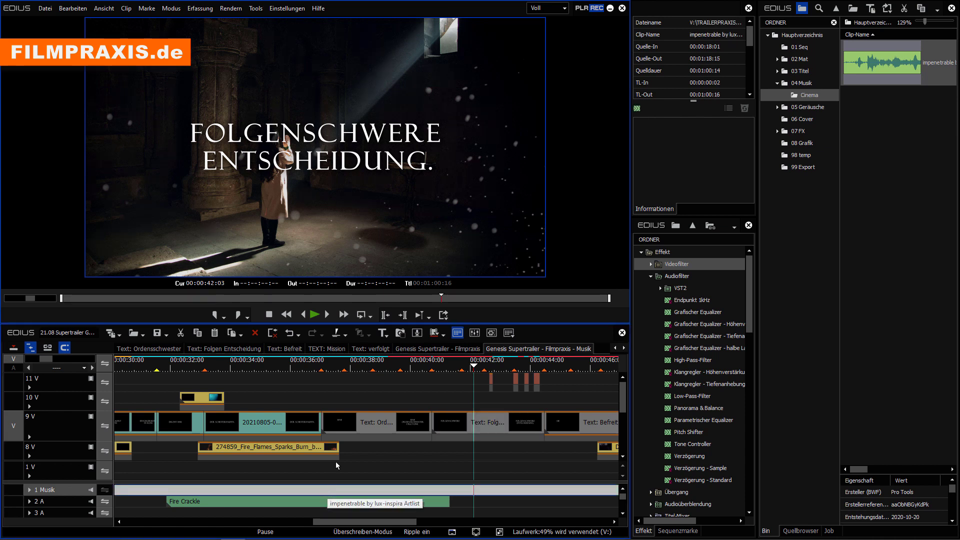
left_click(339, 369)
left_click(370, 447)
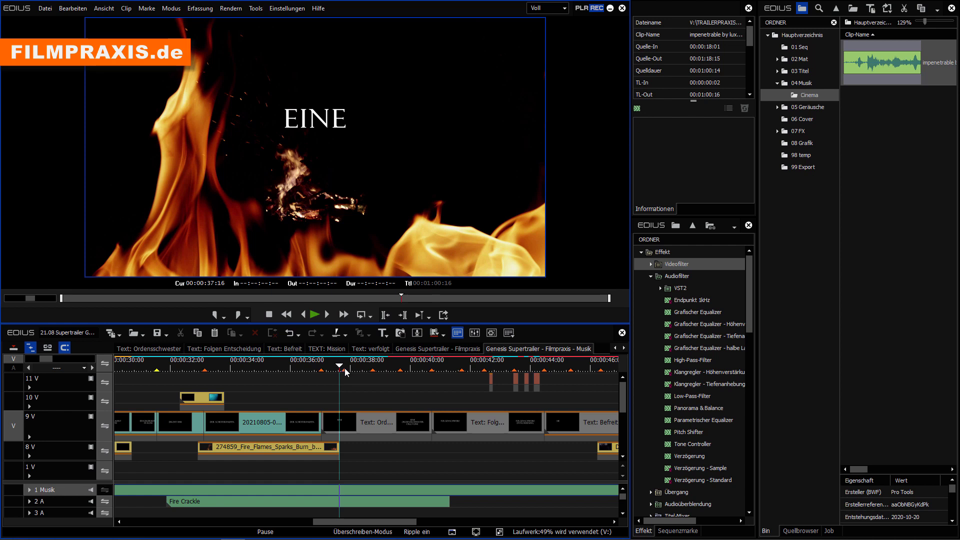
mouse_move(339, 368)
left_mouse_down()
mouse_move(419, 369)
mouse_move(402, 369)
left_mouse_up()
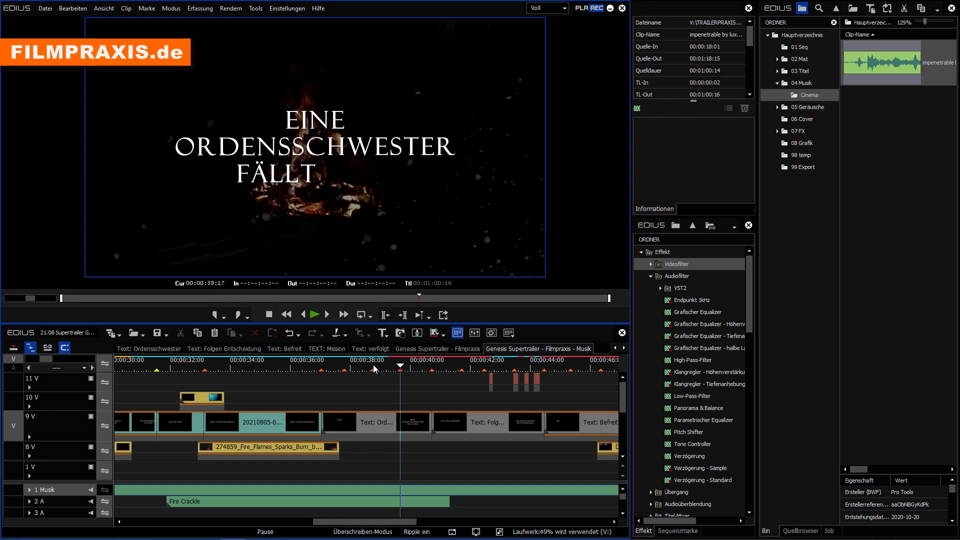
left_click(298, 12)
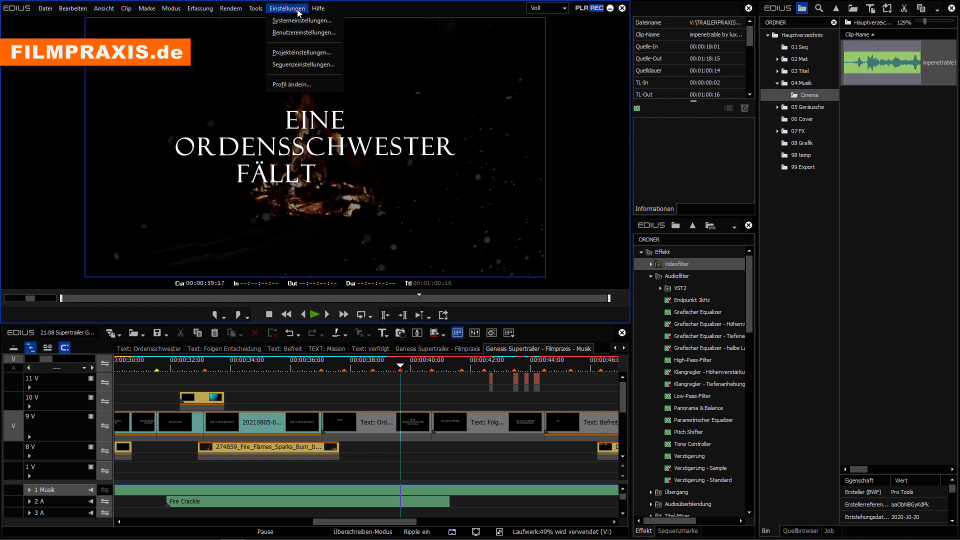
left_click(302, 53)
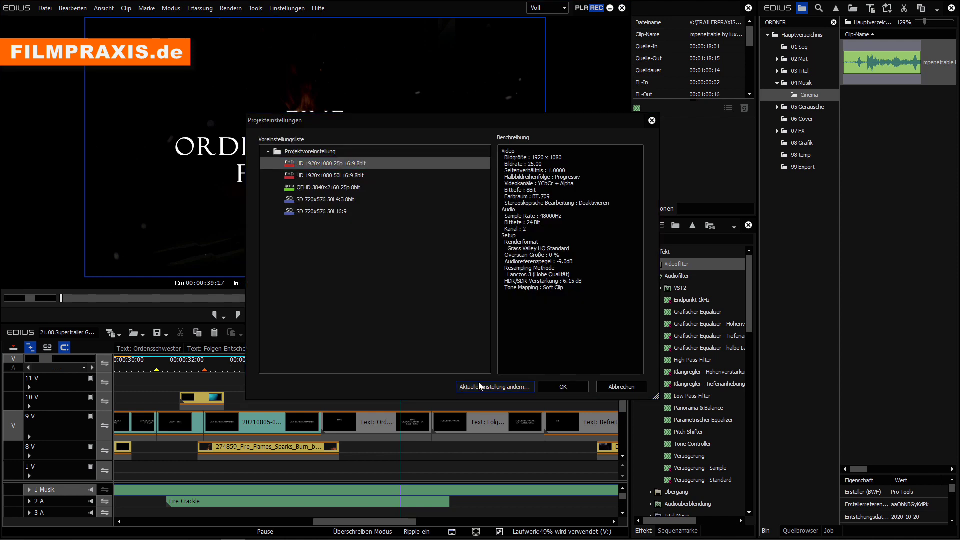
left_click(479, 386)
left_click(351, 211)
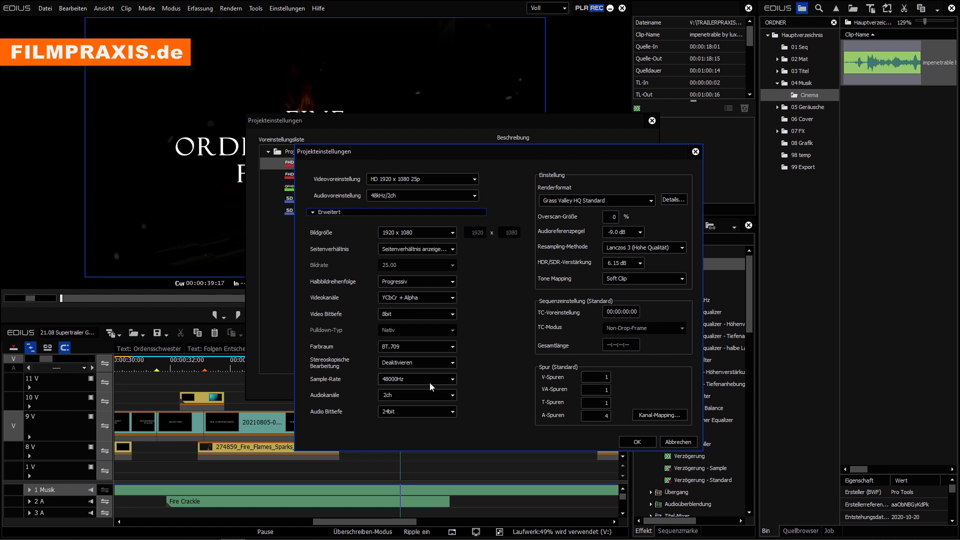
left_click(636, 442)
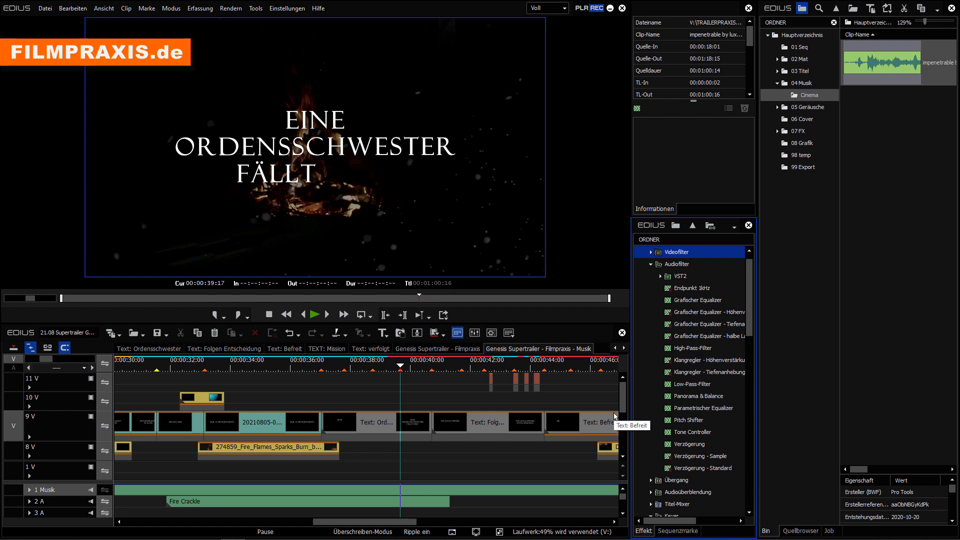
Step: Check the 1 Musik clip's properties, which show a 44100 Hz audio sample rate
right_click(397, 492)
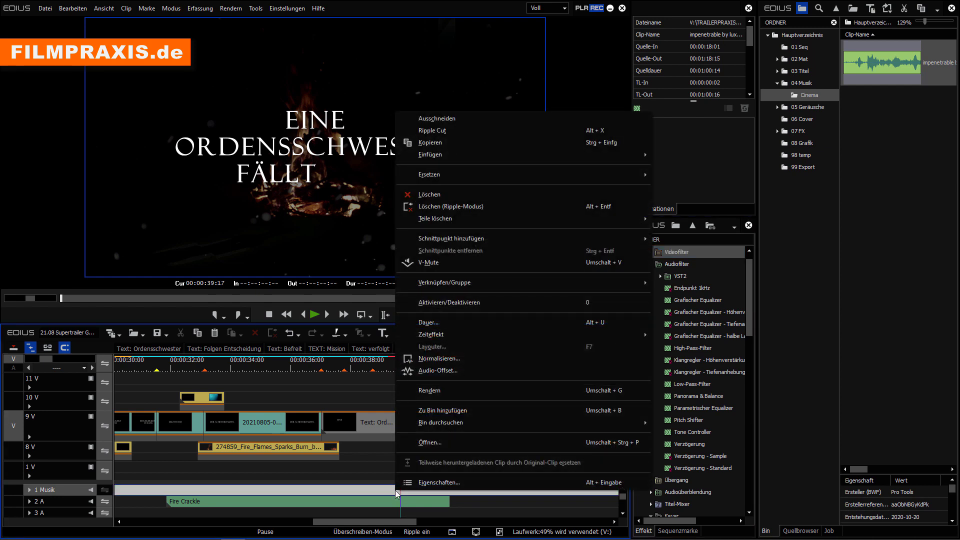
left_click(430, 485)
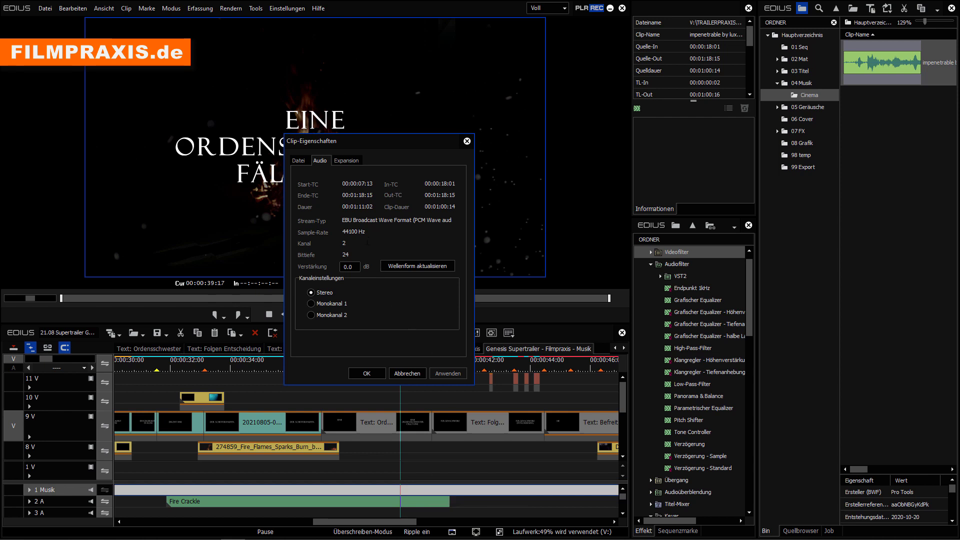
left_click_drag(367, 235, 342, 232)
Step: Cancel the clip properties and mute audio tracks 2 A and 3 A
left_click(405, 373)
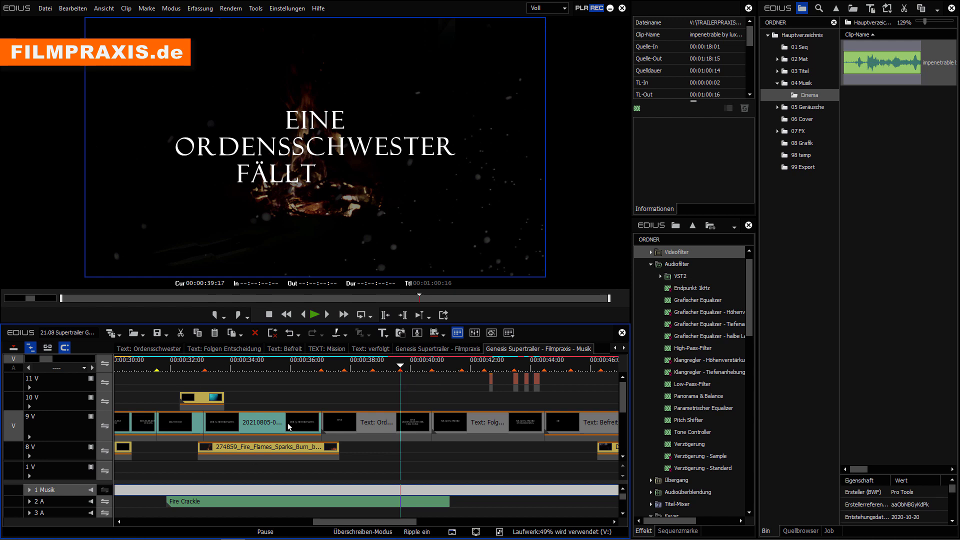
left_click(91, 501)
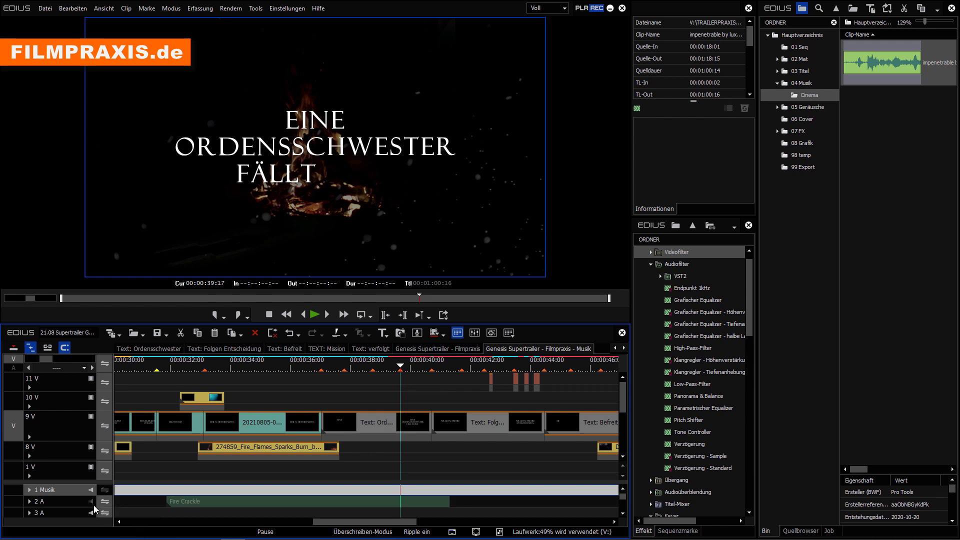
left_click(92, 512)
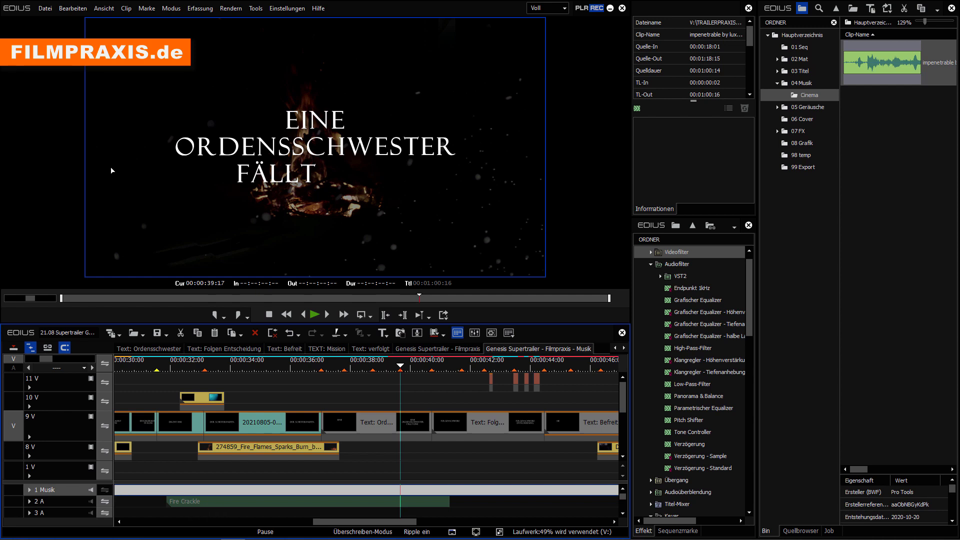
left_click(46, 9)
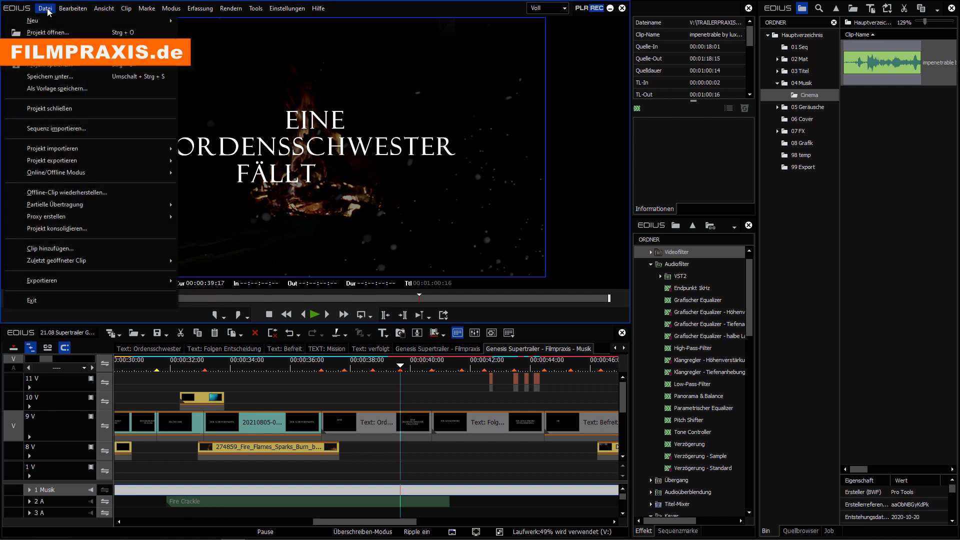
Step: In 'In Datei ausgeben', select the PCM-WAVE exporter under the Audio category
mouse_move(134, 281)
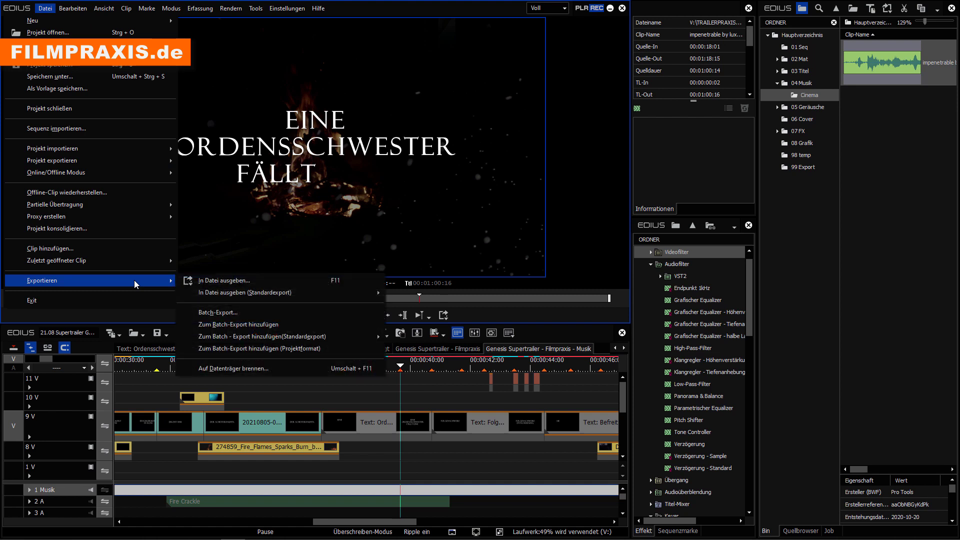
left_click(247, 283)
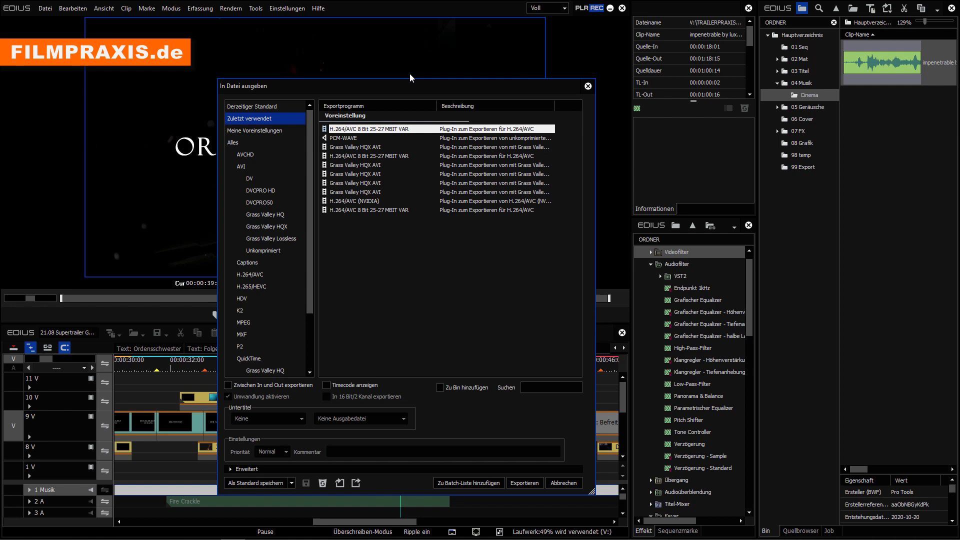
left_click_drag(310, 121, 311, 194)
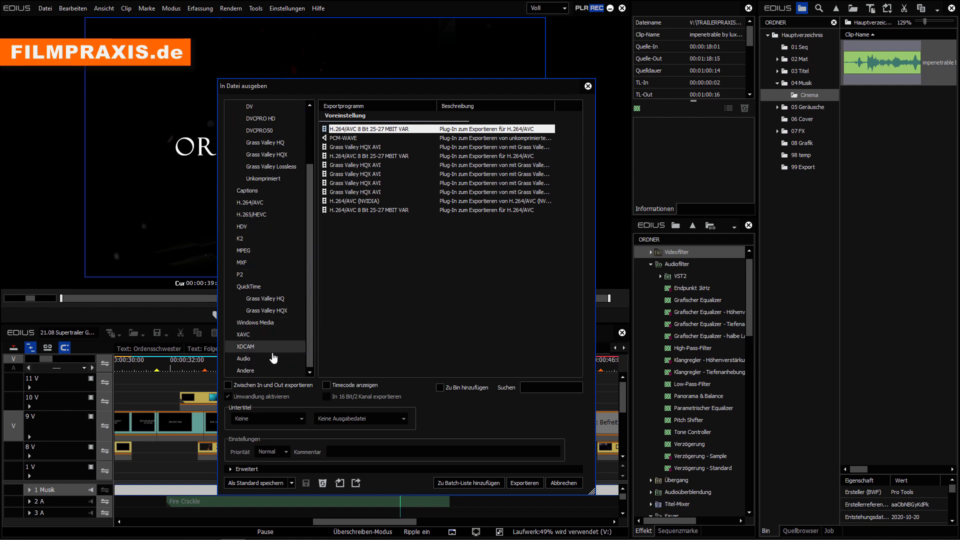
left_click(273, 359)
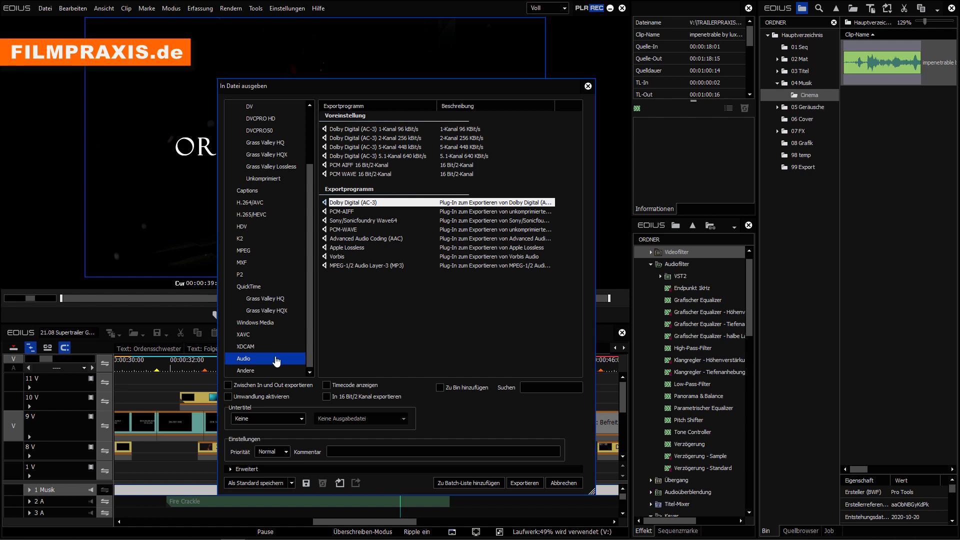
left_click(352, 231)
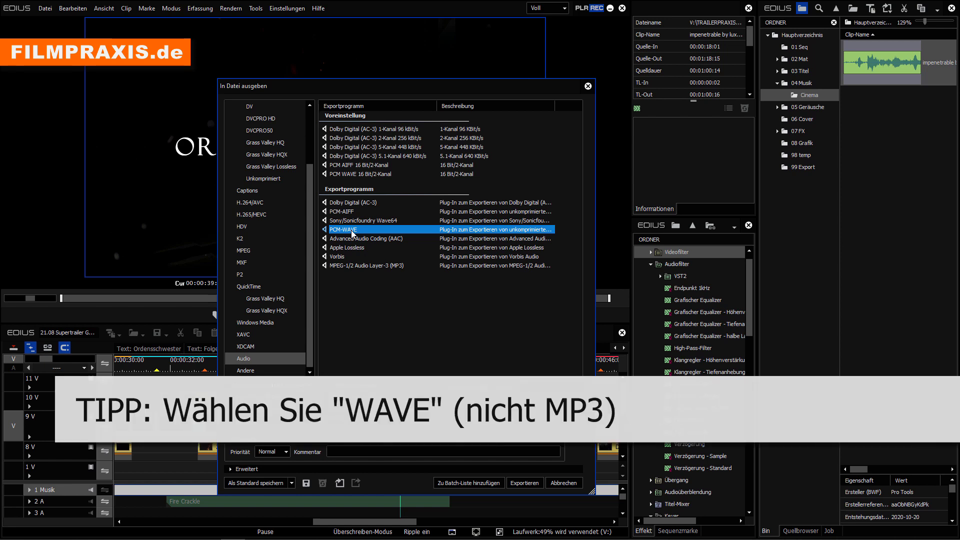
Step: Export the audio as the WAV file 'Musik-48Khz' into the Cinema folder
left_click(521, 484)
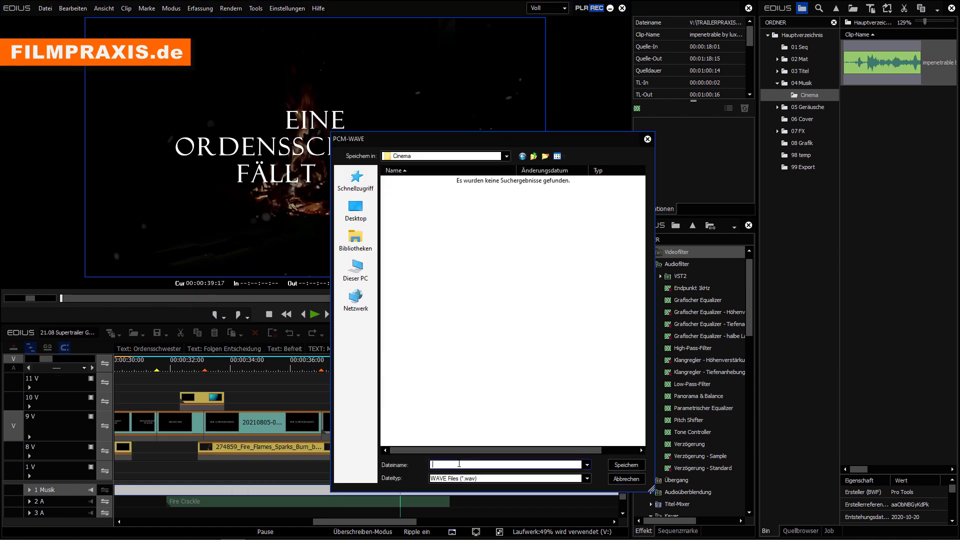
type("Musik")
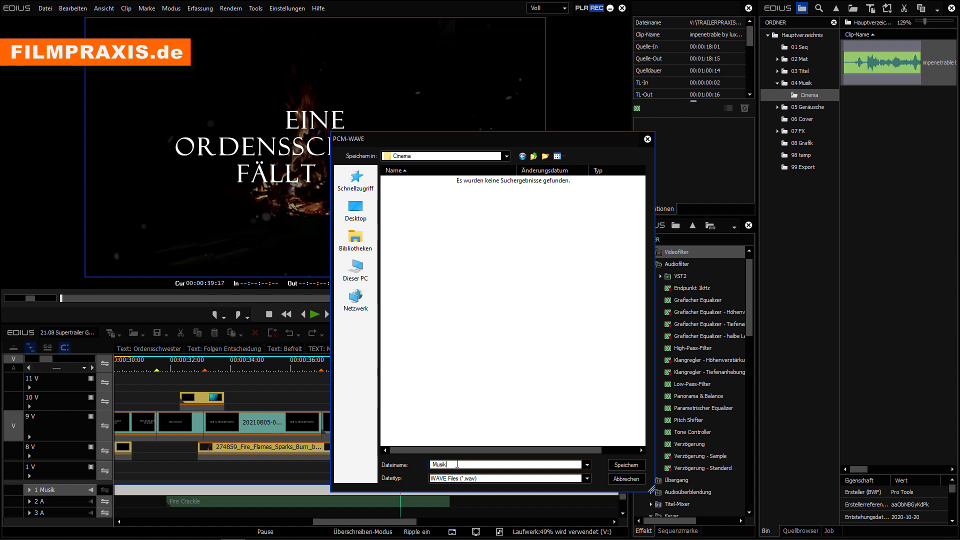
type("-48Khz")
left_click(626, 464)
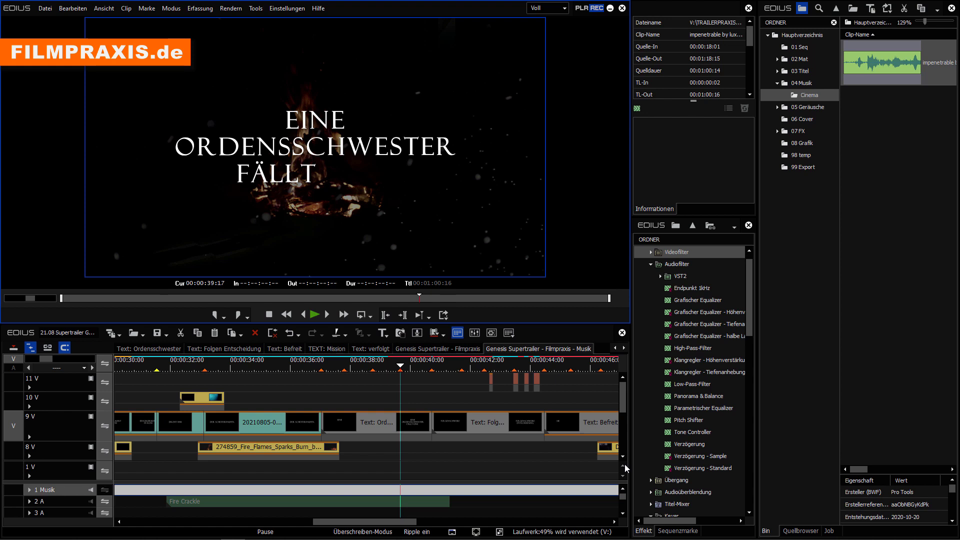
Step: Import Musik-48Khz.wav into the Cinema bin and drag it onto track 1 Musik
right_click(882, 125)
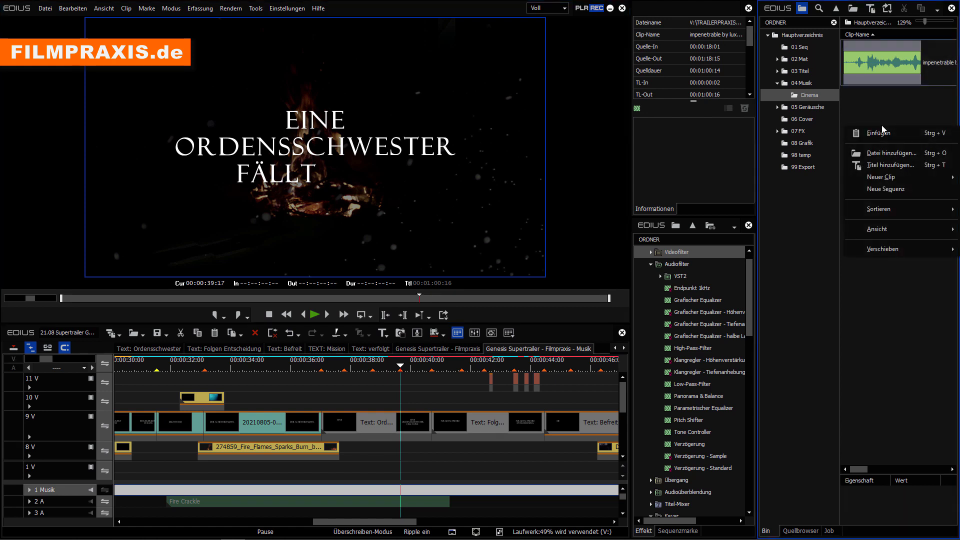
left_click(889, 149)
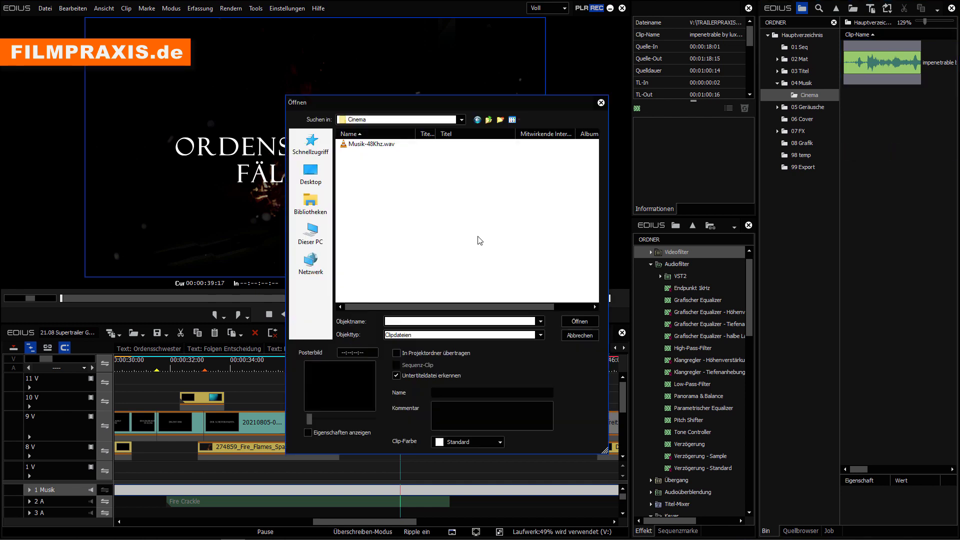
left_click(381, 146)
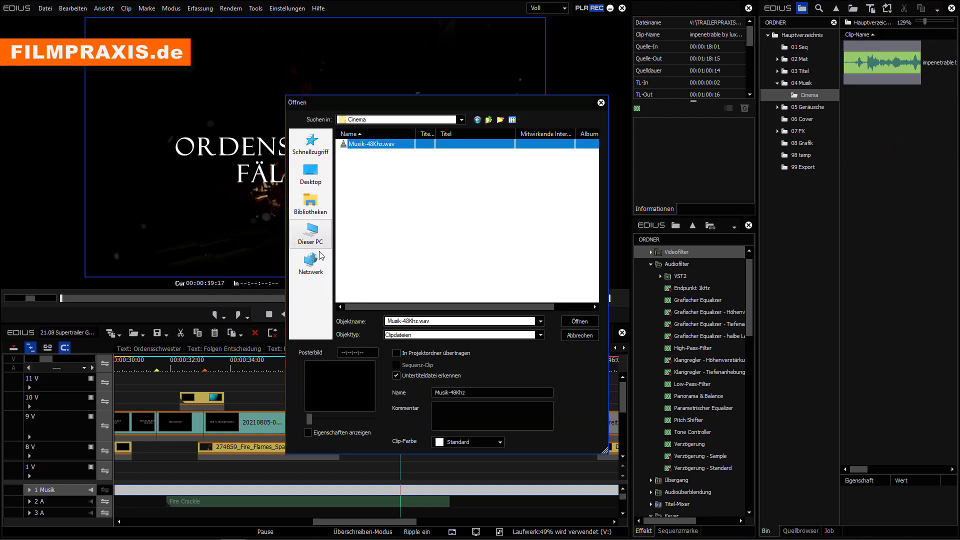
left_click(591, 325)
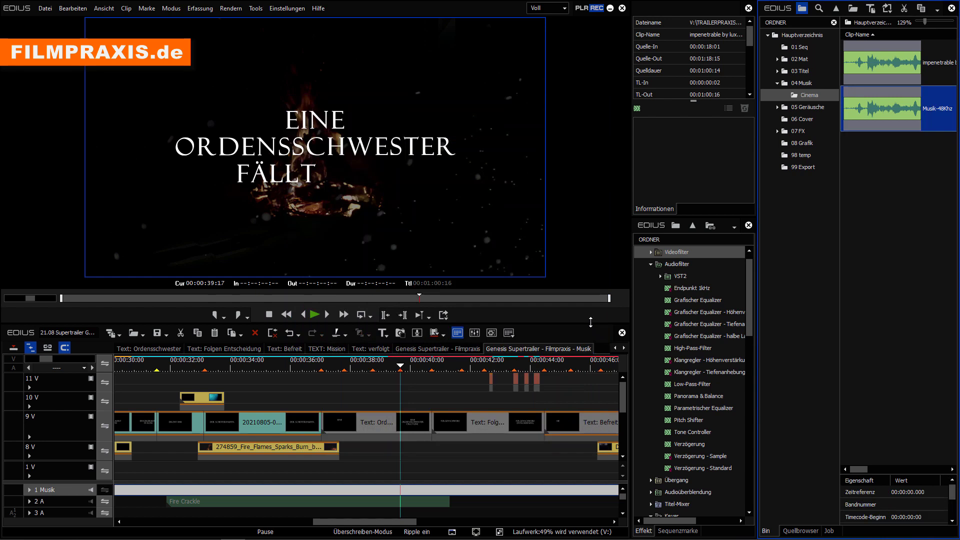
mouse_move(884, 113)
left_mouse_down()
mouse_move(855, 147)
mouse_move(147, 490)
left_mouse_up()
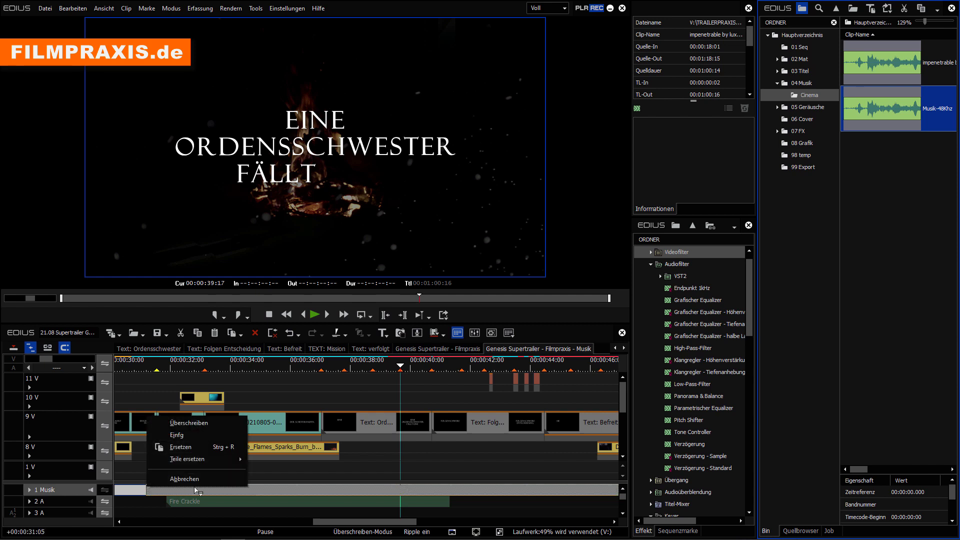
Step: Choose Teile ersetzen > Clip so Musik-48Khz replaces the old music clip
mouse_move(222, 466)
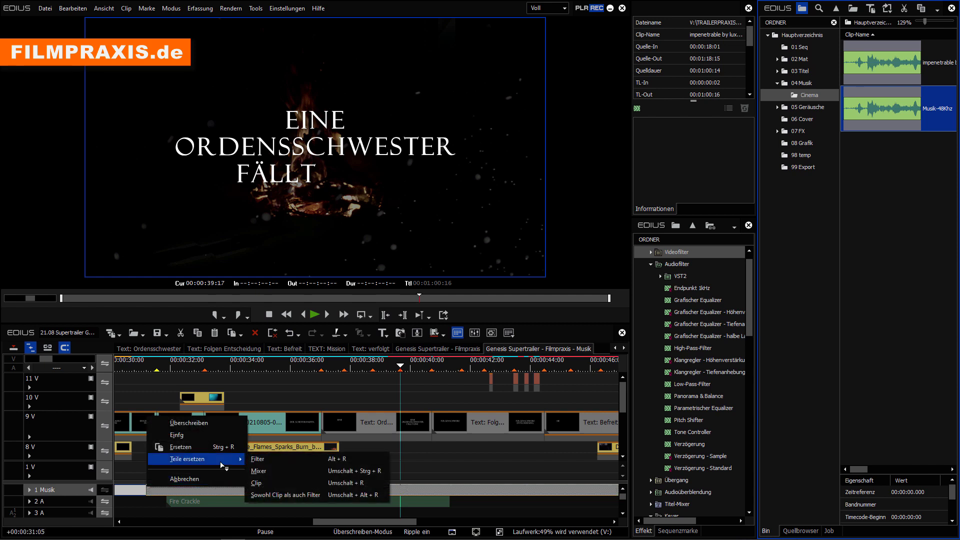
left_click(264, 483)
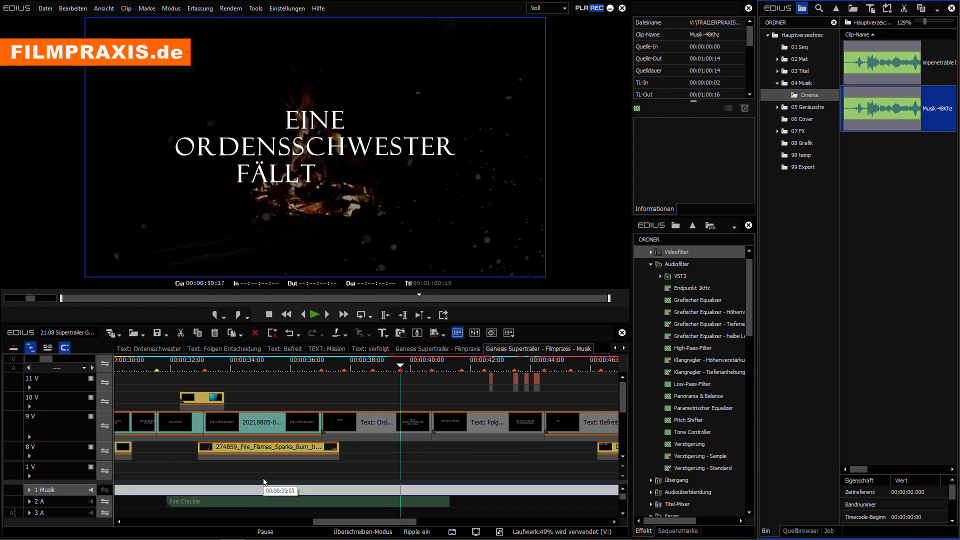
right_click(274, 490)
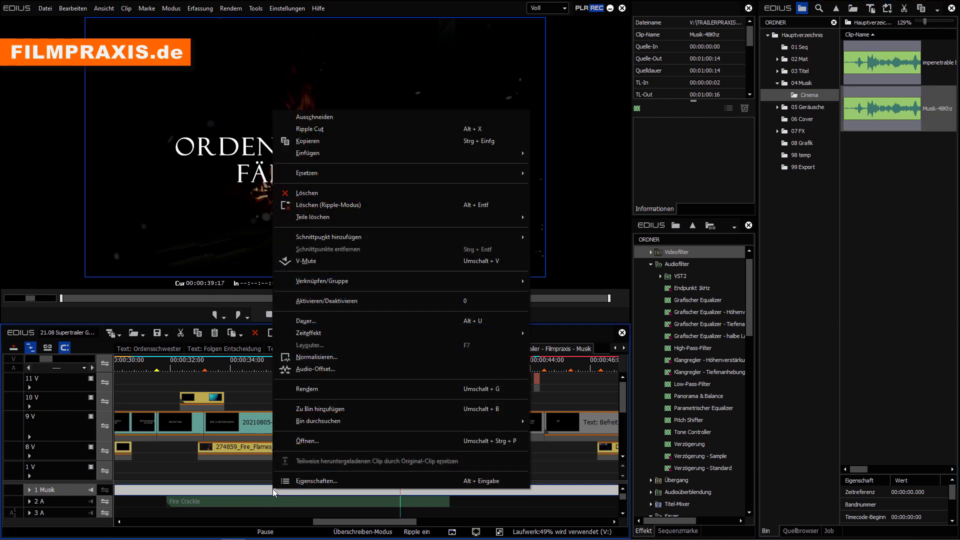
left_click(285, 481)
left_click_drag(371, 231, 342, 231)
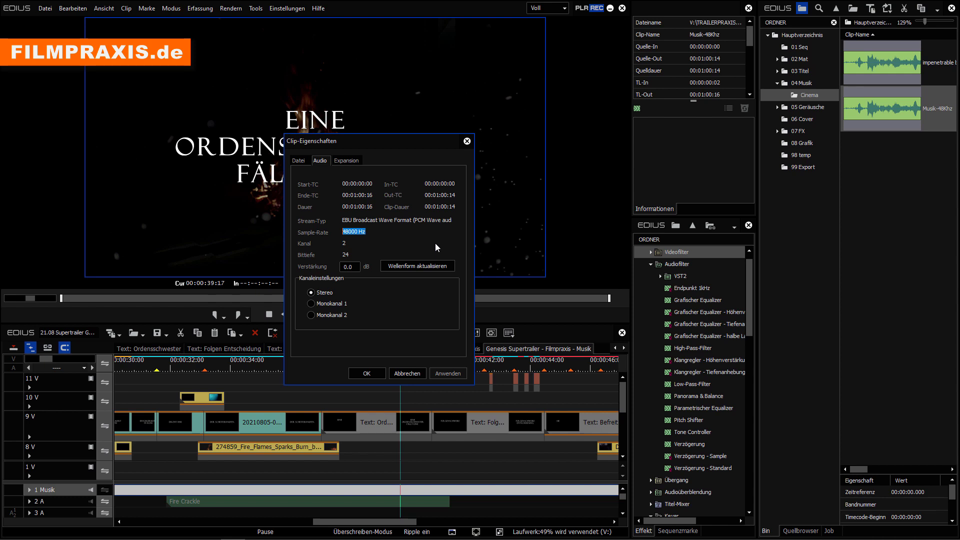
left_click(407, 374)
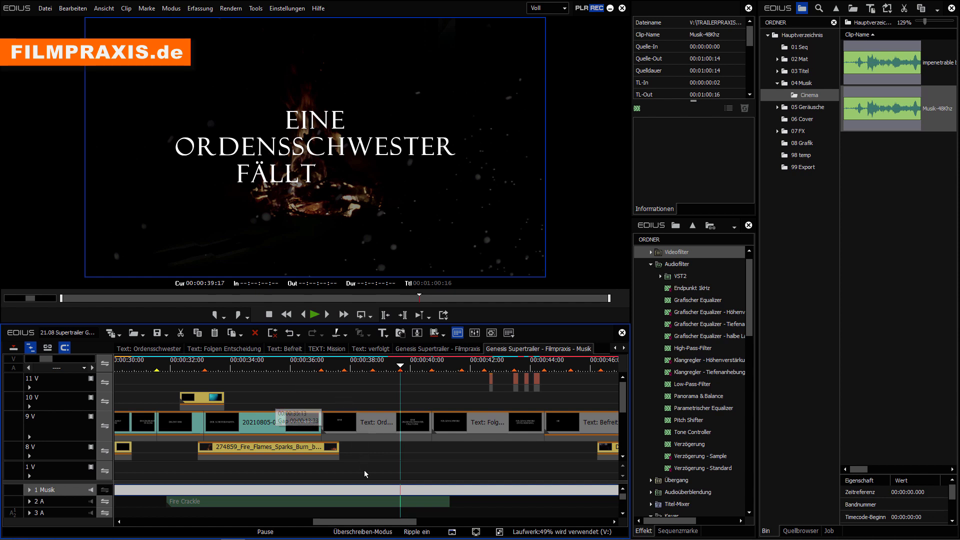
Step: Show the Fire Crackle clip's Audio-Offset: direction Später, 0 samples at 44100 Hz
right_click(365, 504)
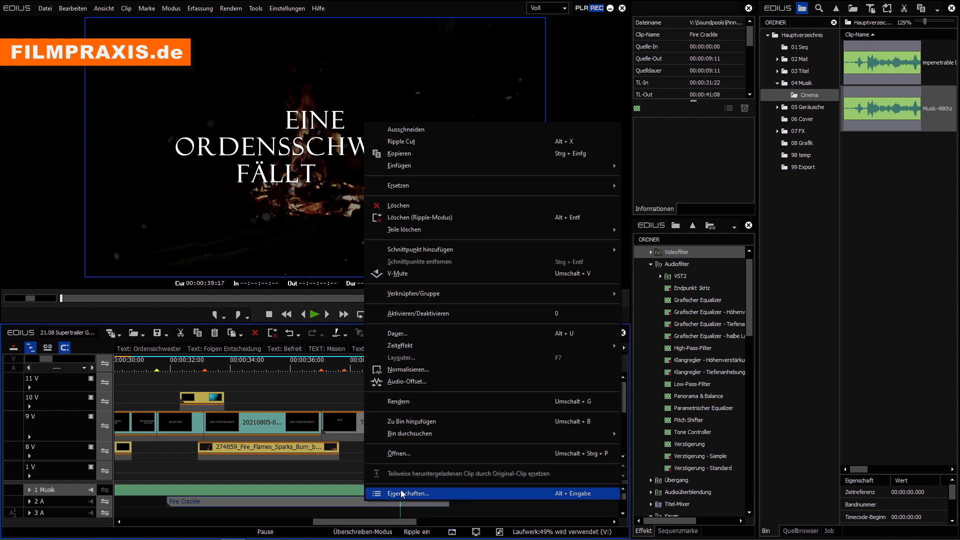
left_click(437, 383)
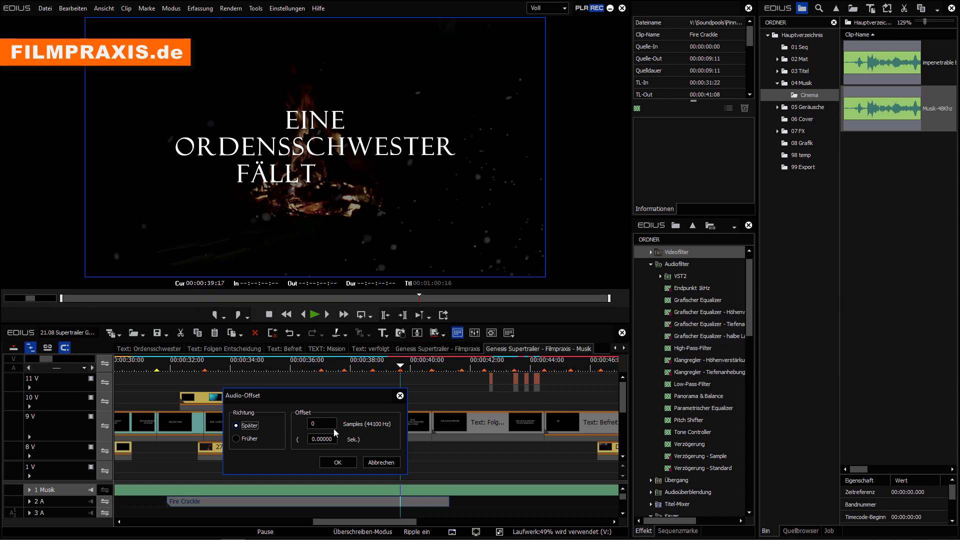
Step: Cancel the Audio-Offset dialog without changing the Fire Crackle clip's offset
left_click(384, 461)
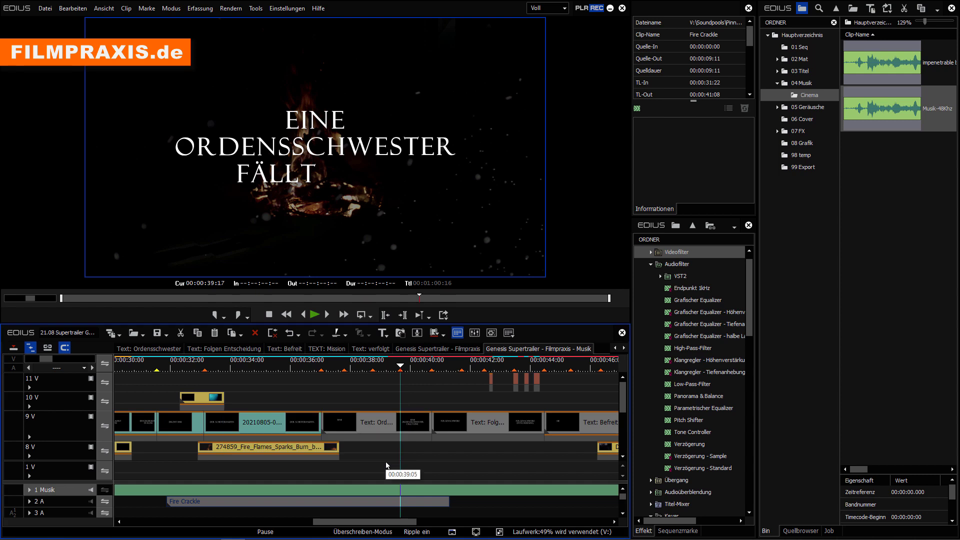